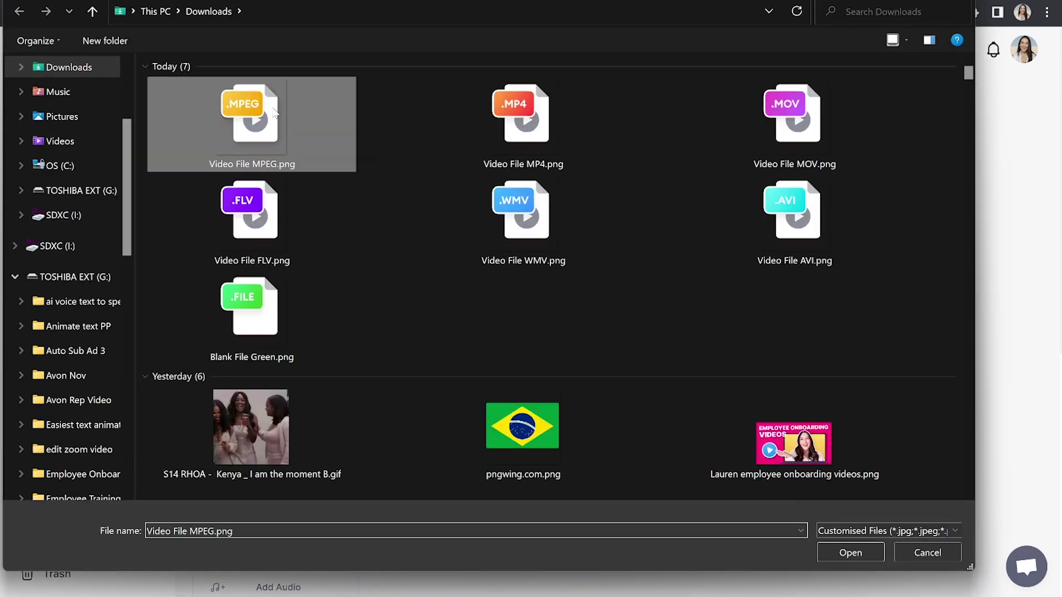
Step: Upload Video File MPEG.png and Video File MP4.png as brand kit images
{"action": "double_click", "coordinate": [274, 112]}
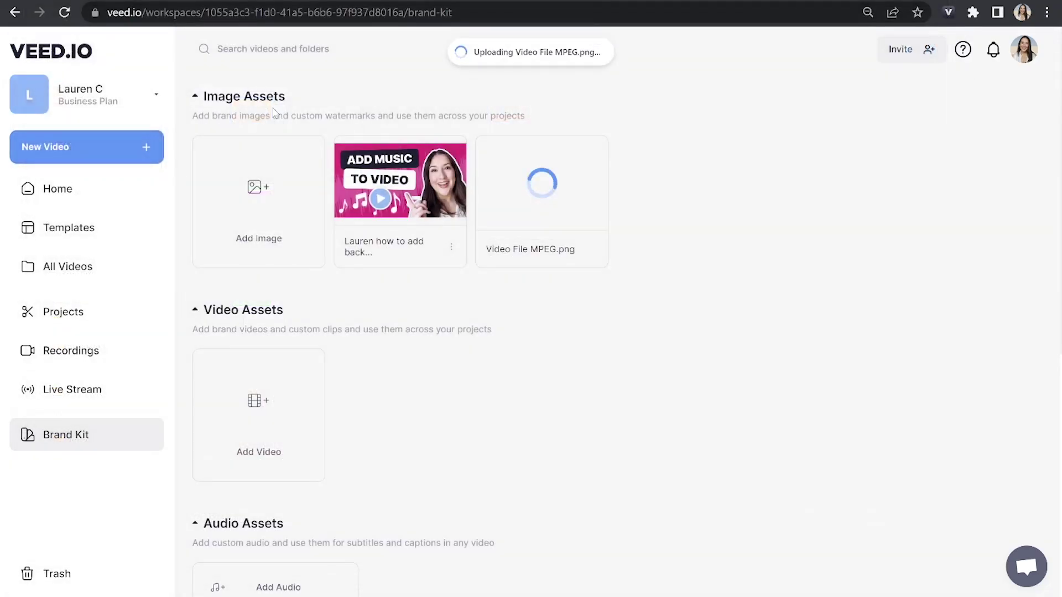
{"action": "left_click", "coordinate": [253, 197]}
{"action": "double_click", "coordinate": [477, 124]}
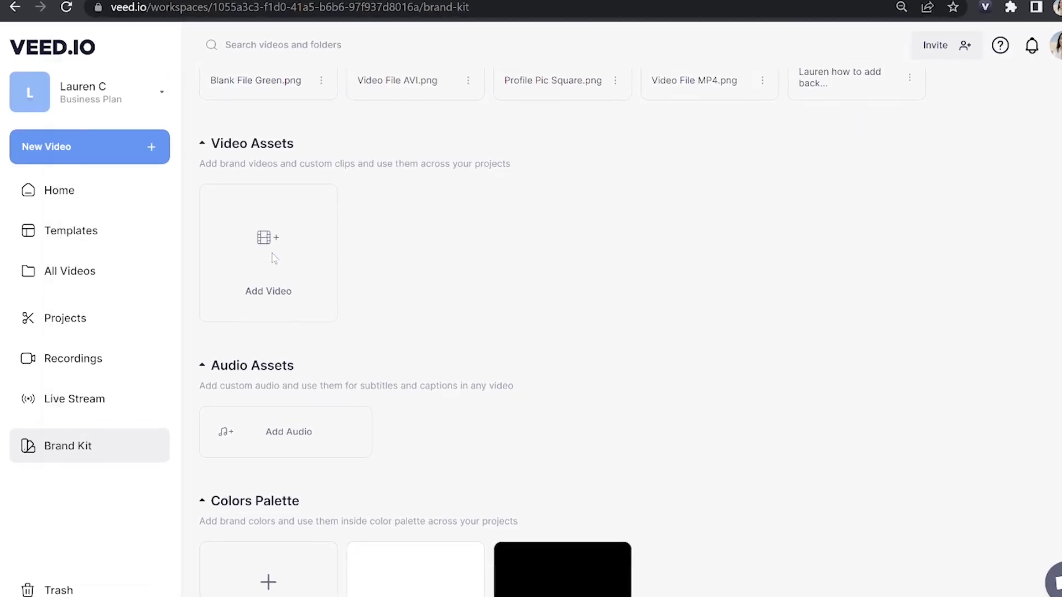
Step: Add the moving black background video file to the brand kit's videos
{"action": "left_click", "coordinate": [274, 252]}
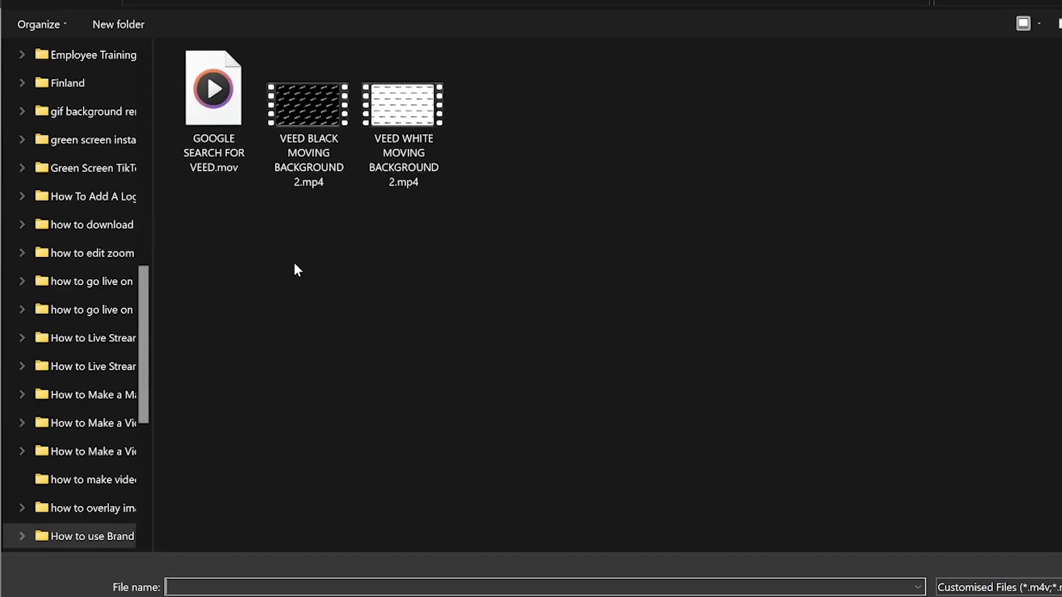
{"action": "left_click", "coordinate": [302, 119]}
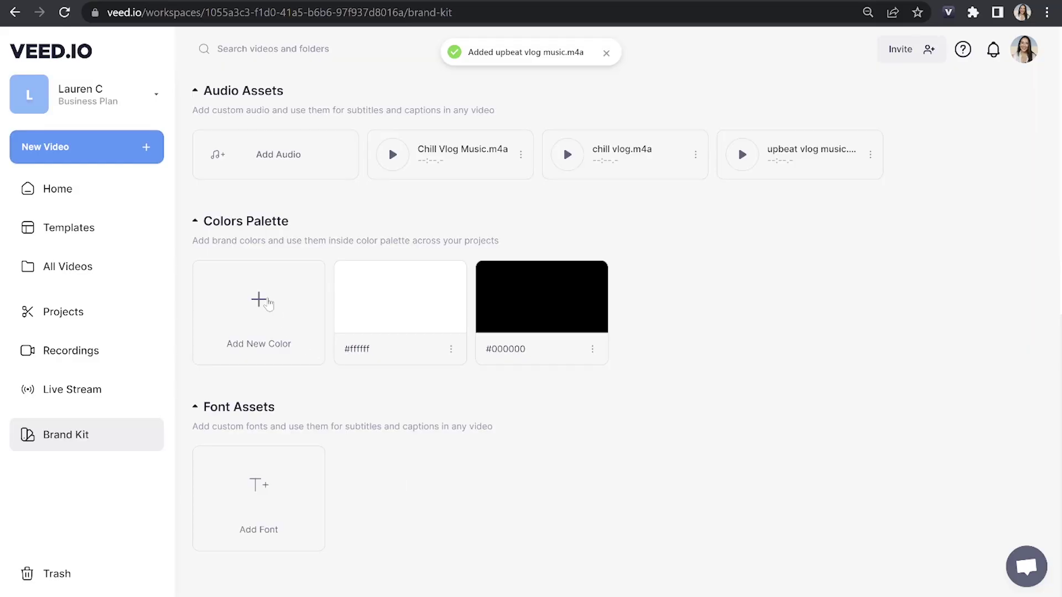
Step: Add pink #FF007A as a brand colour and upload the Euclid Circular A Bold font
{"action": "left_click", "coordinate": [268, 303]}
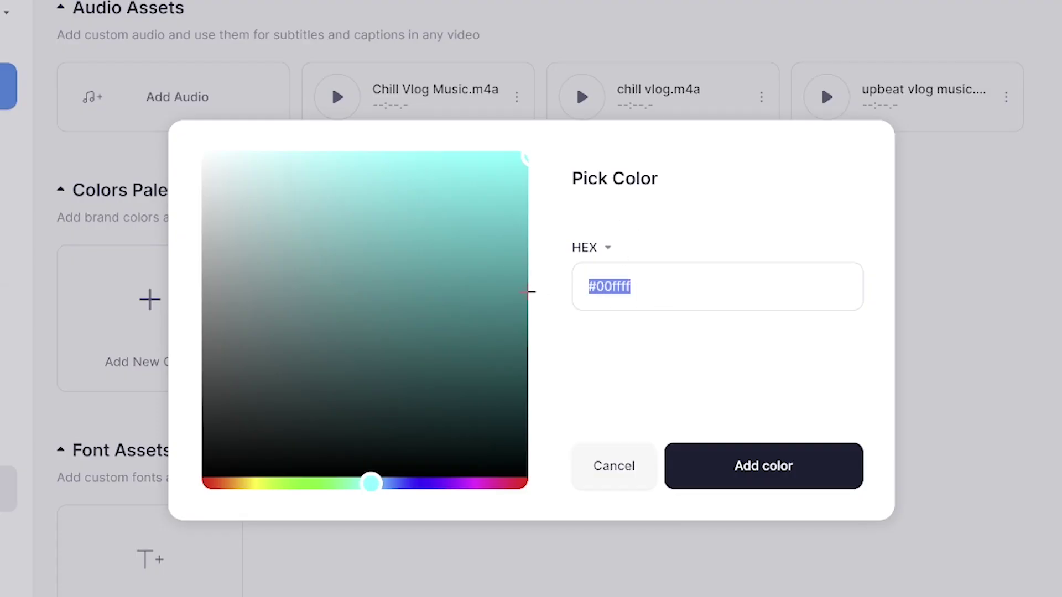
{"action": "type", "text": "#FF007A"}
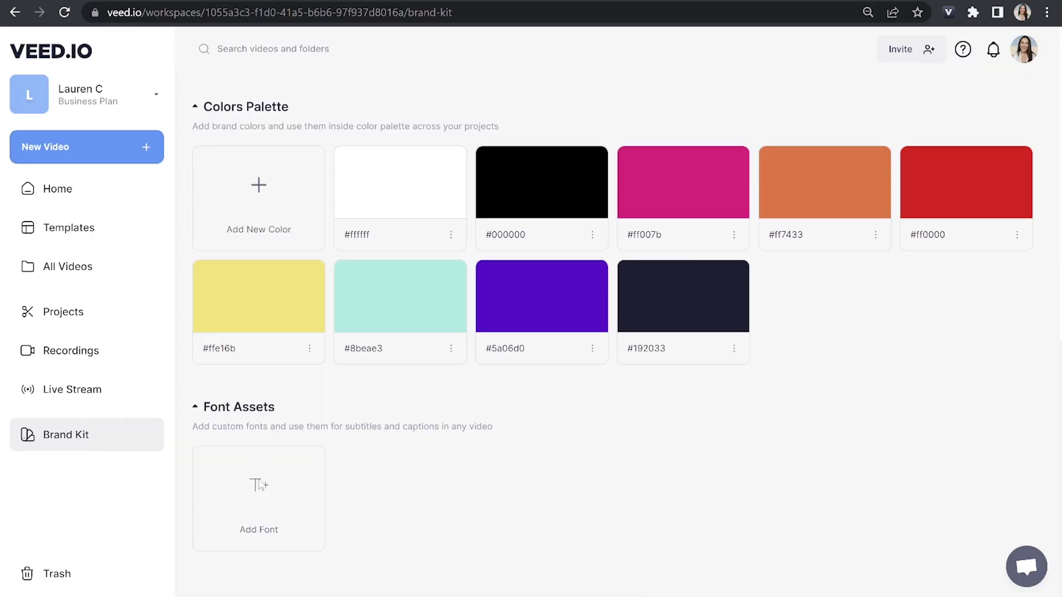
{"action": "left_click", "coordinate": [260, 487]}
{"action": "left_click", "coordinate": [248, 89]}
{"action": "left_click", "coordinate": [848, 552]}
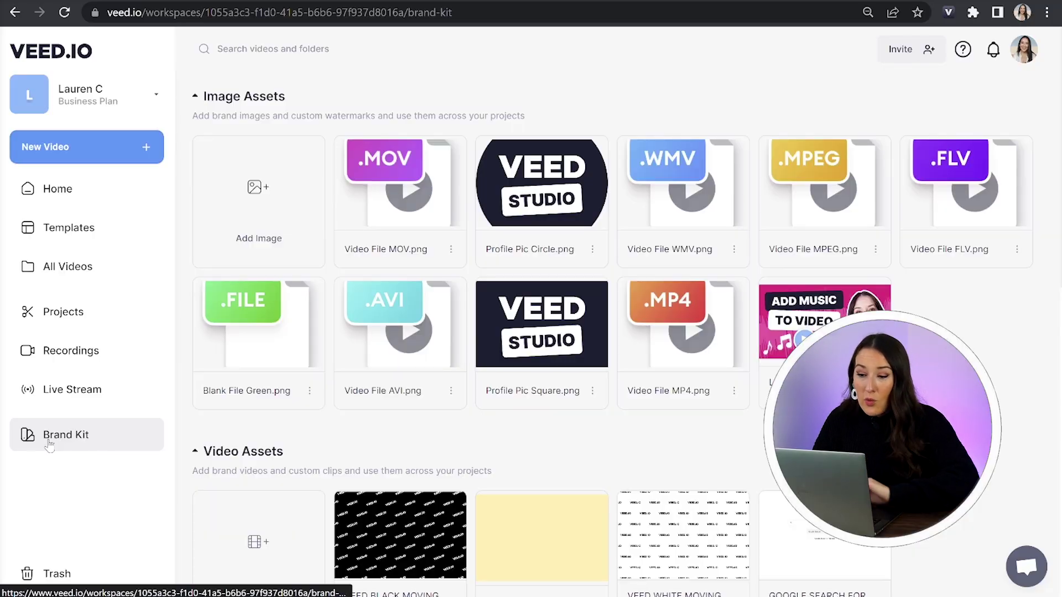
Step: Go to the video Templates gallery
{"action": "left_click", "coordinate": [100, 229]}
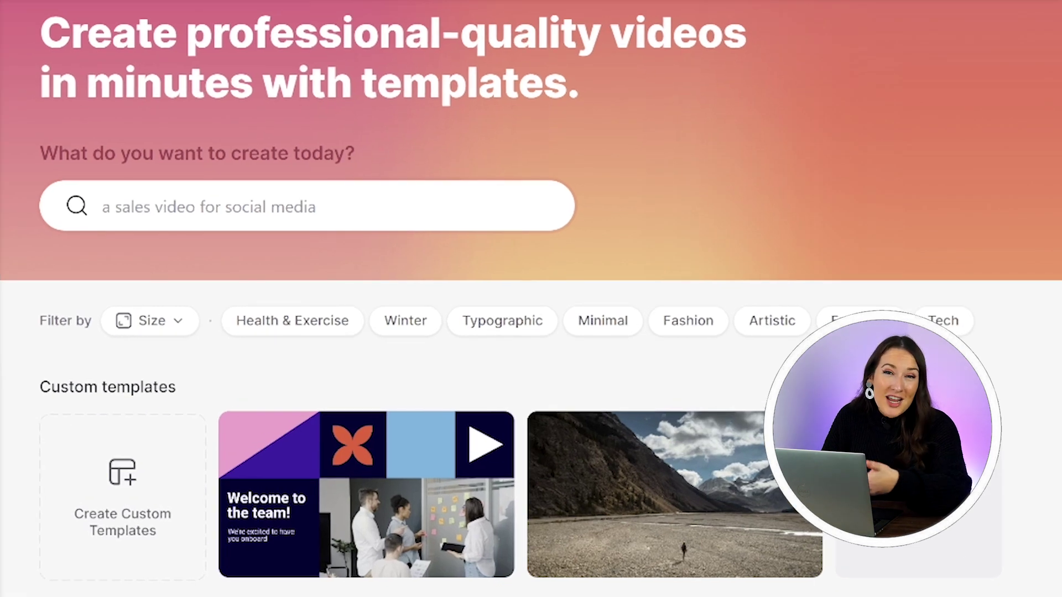
Step: Search templates for 'hiring' and open the We're Hiring template as a square project
{"action": "left_click", "coordinate": [326, 205]}
{"action": "type", "text": "hiring"}
{"action": "key", "text": "Return"}
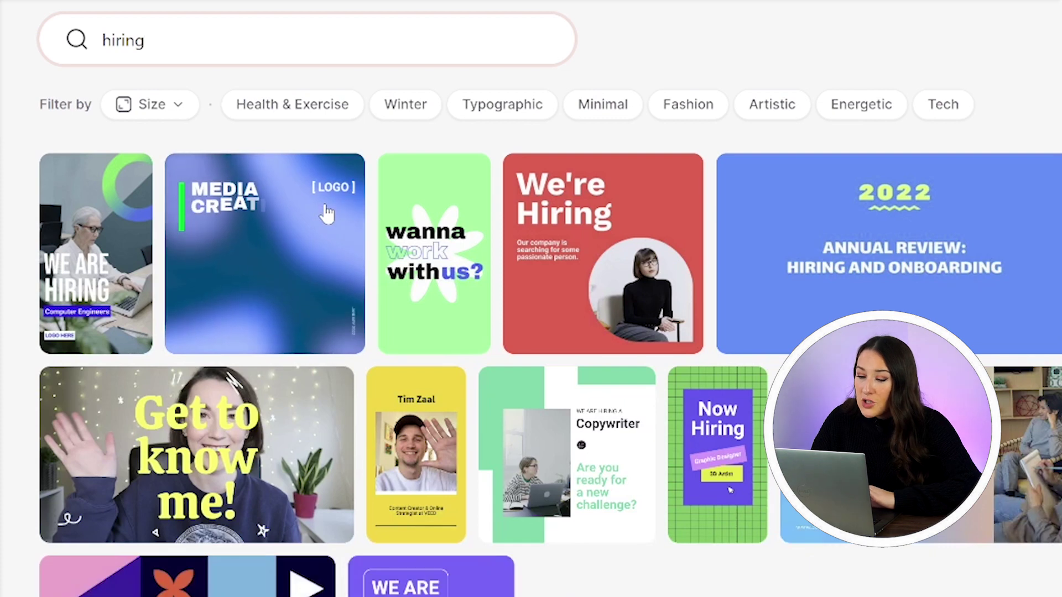
{"action": "left_click", "coordinate": [645, 213]}
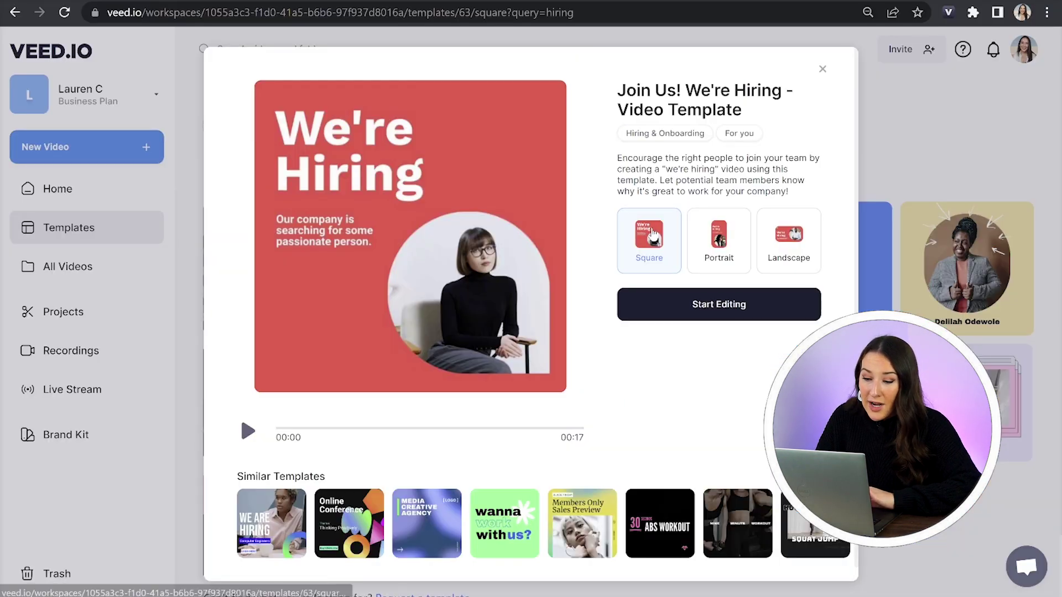
{"action": "left_click", "coordinate": [721, 314]}
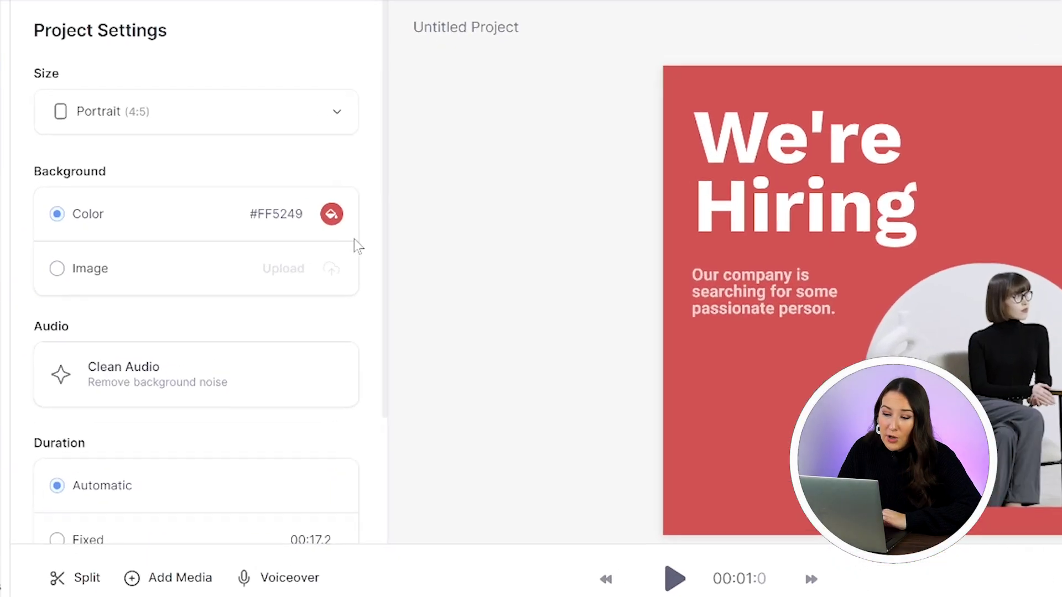
Step: Make the background mint #8beae3 and set the headline font to Euclid Circular A Bold
{"action": "left_click", "coordinate": [332, 215]}
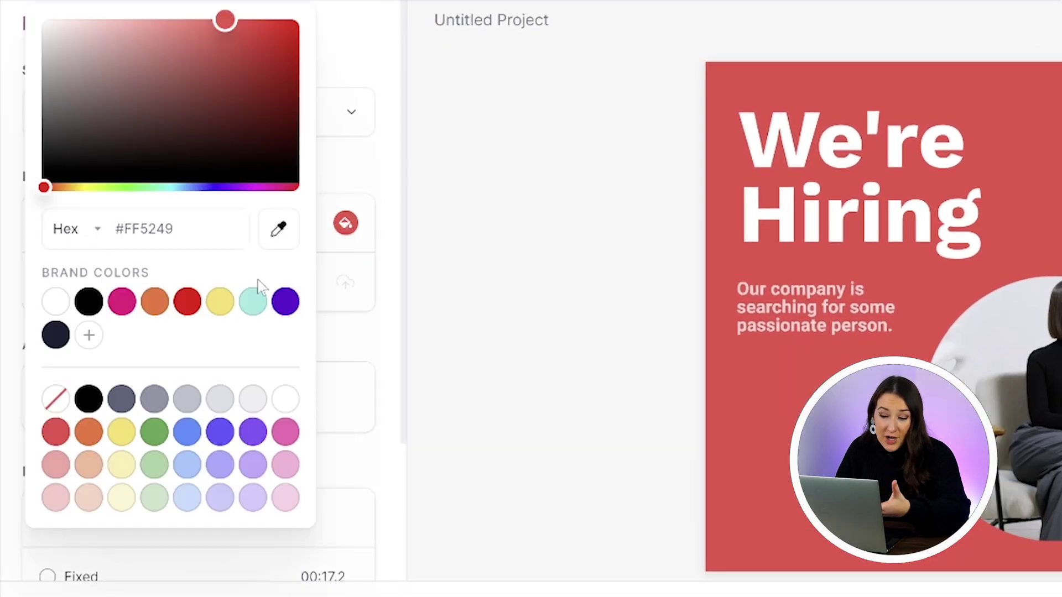
{"action": "left_click", "coordinate": [254, 304]}
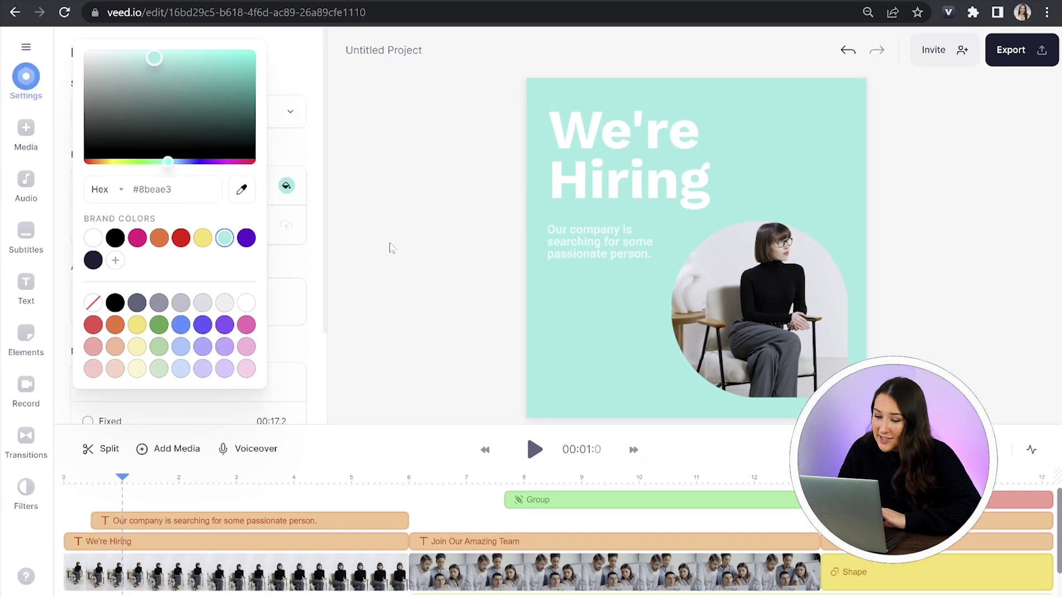
{"action": "left_click", "coordinate": [390, 247]}
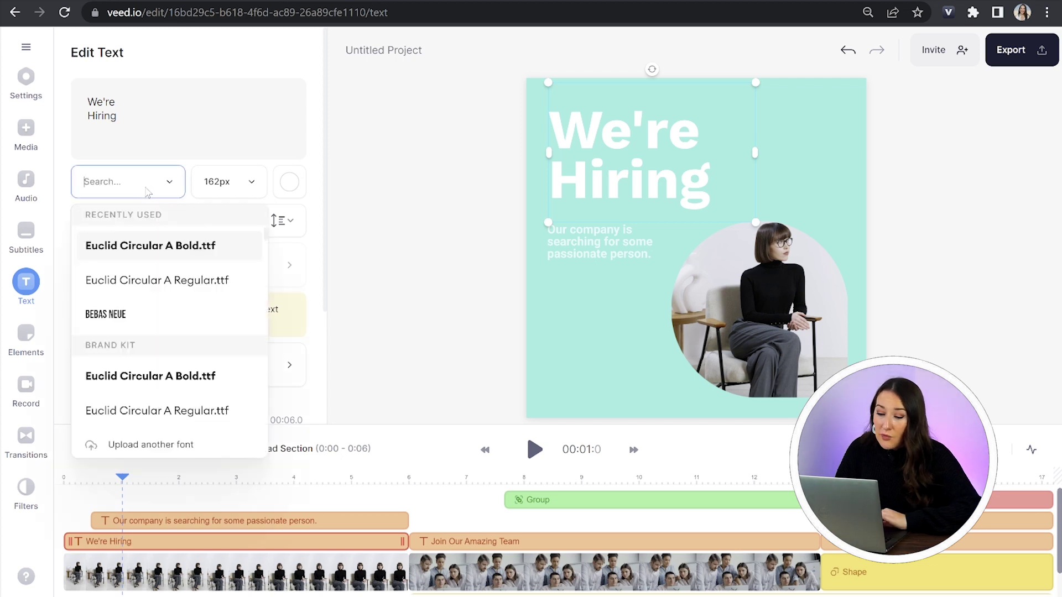
{"action": "left_click", "coordinate": [136, 378]}
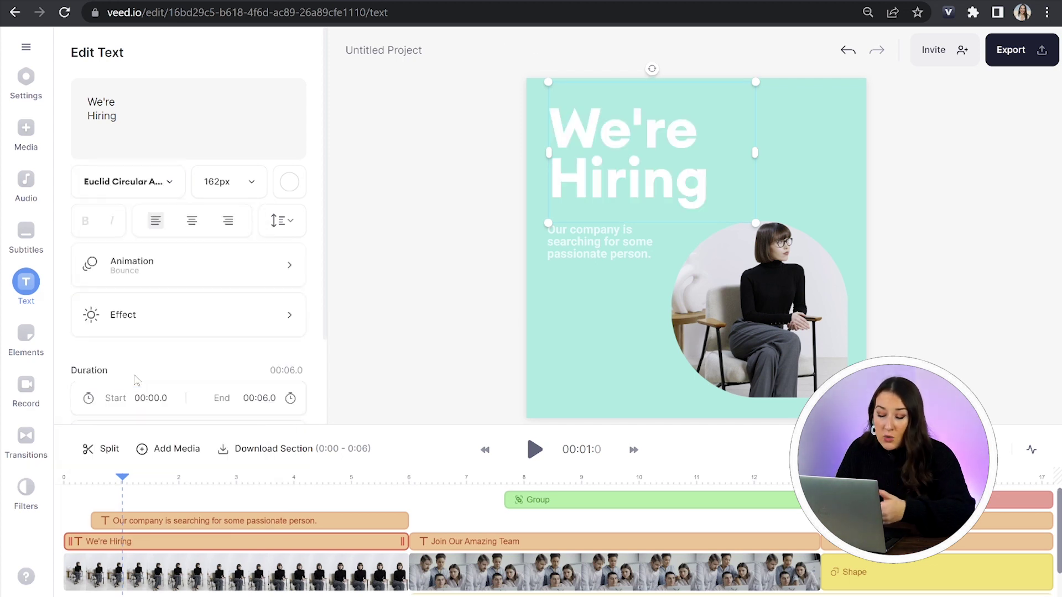
Step: Change the subtitle to 'A YouTube Content Creator' in Euclid Circular A Bold, orange #ff7433
{"action": "left_click", "coordinate": [586, 260]}
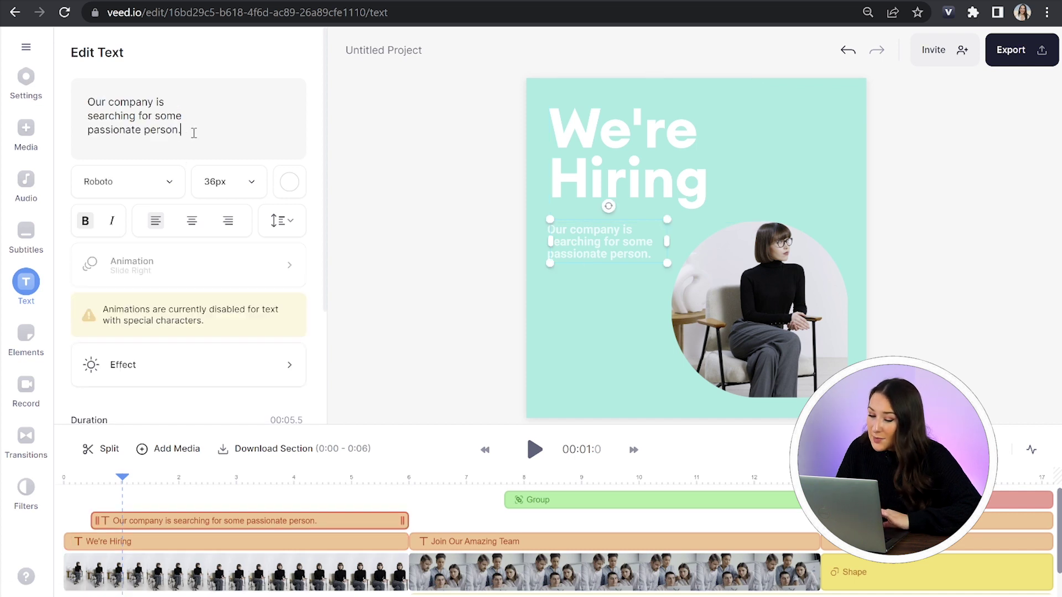
{"action": "key", "text": "ctrl+a"}
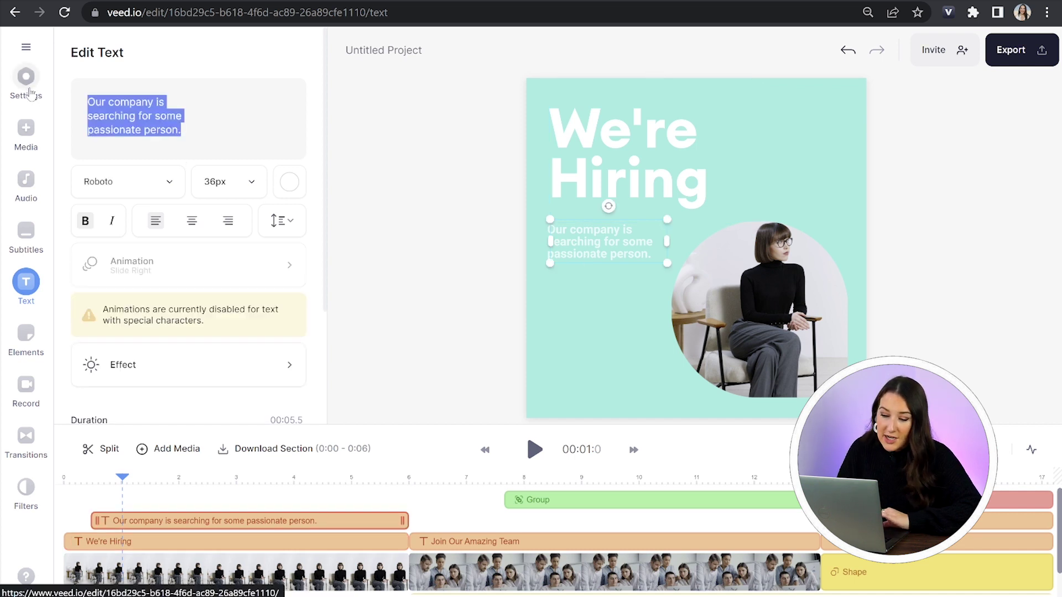
{"action": "type", "text": "A YouTube Content Creator"}
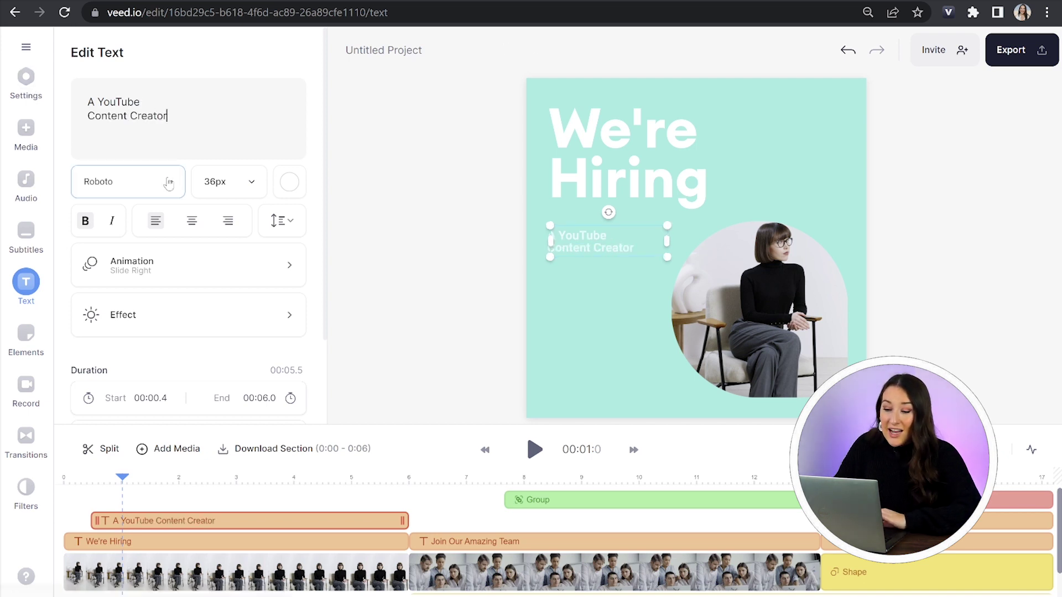
{"action": "left_click", "coordinate": [169, 184]}
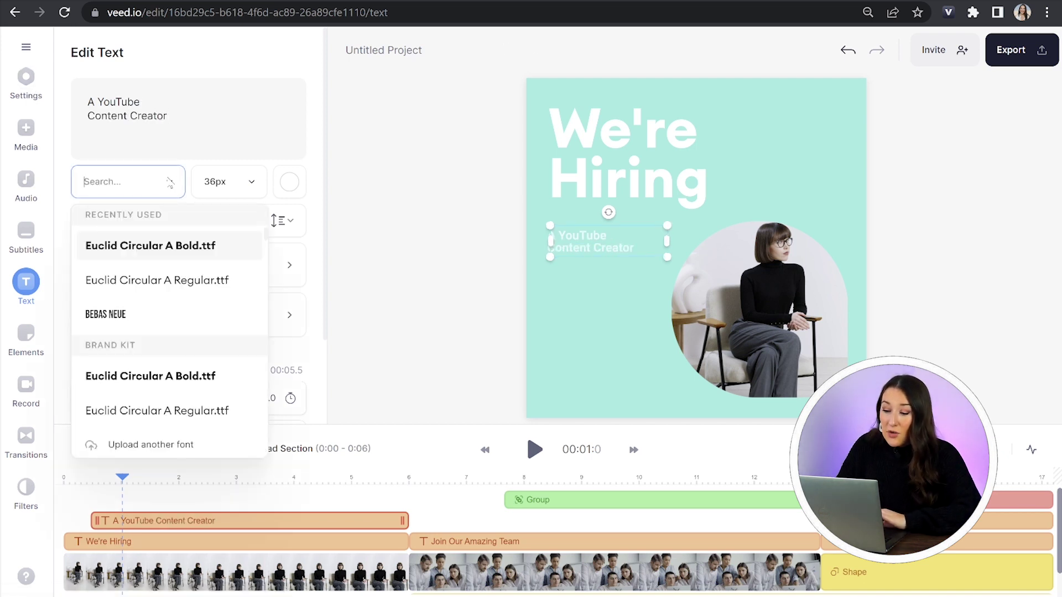
{"action": "left_click", "coordinate": [154, 377]}
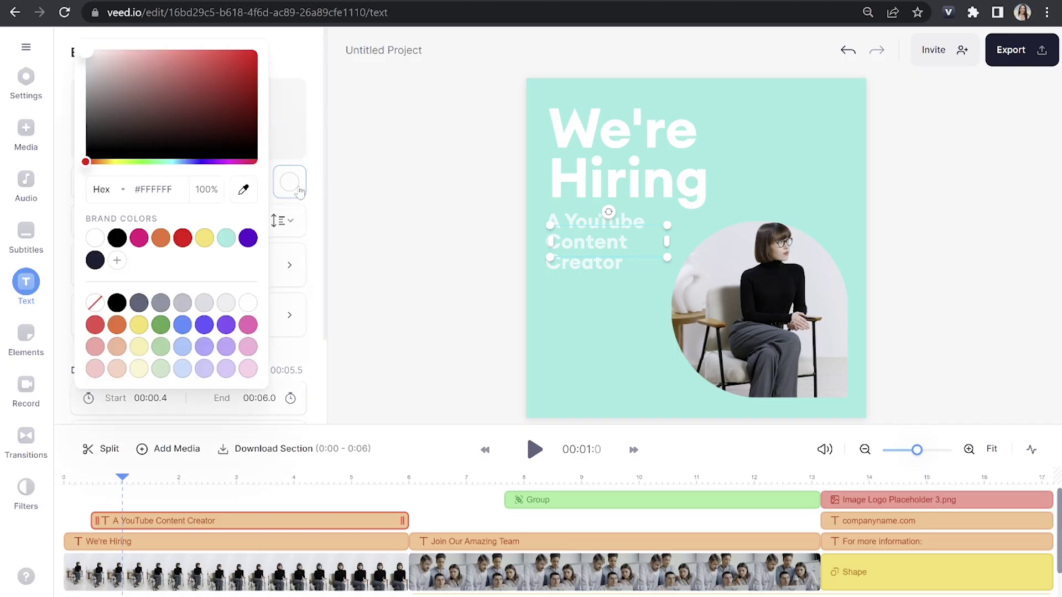
{"action": "left_click", "coordinate": [160, 240]}
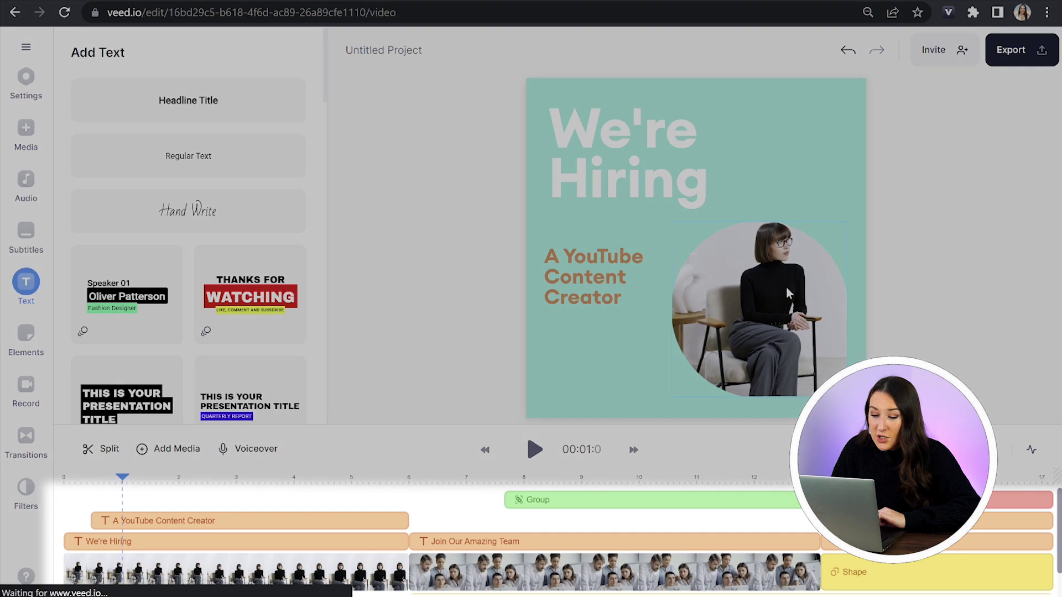
Step: Replace the video in the circular frame with a clip from the brand kit
{"action": "left_click", "coordinate": [788, 293]}
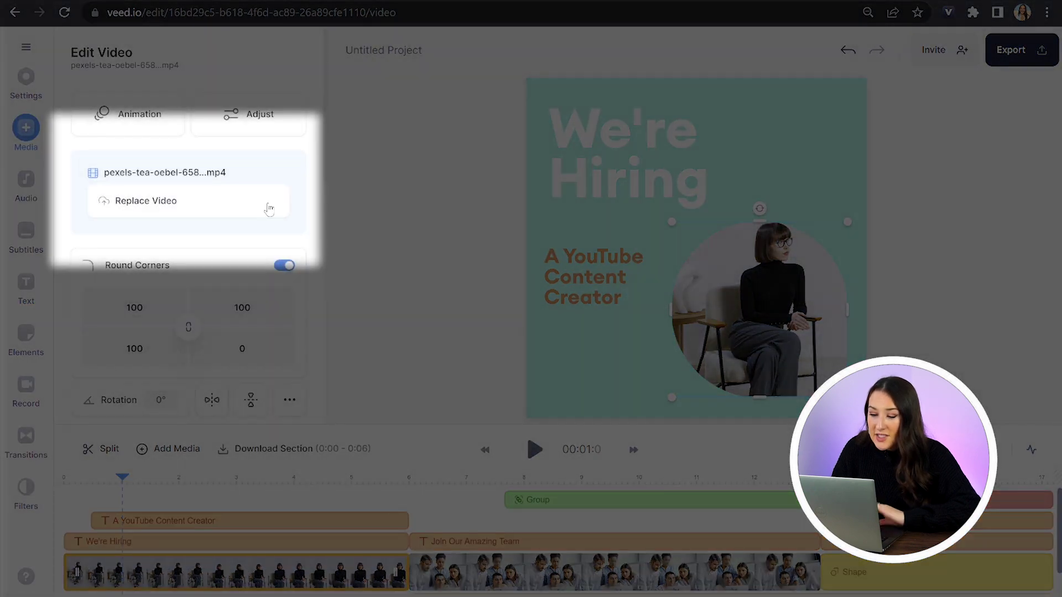
{"action": "left_click", "coordinate": [266, 204]}
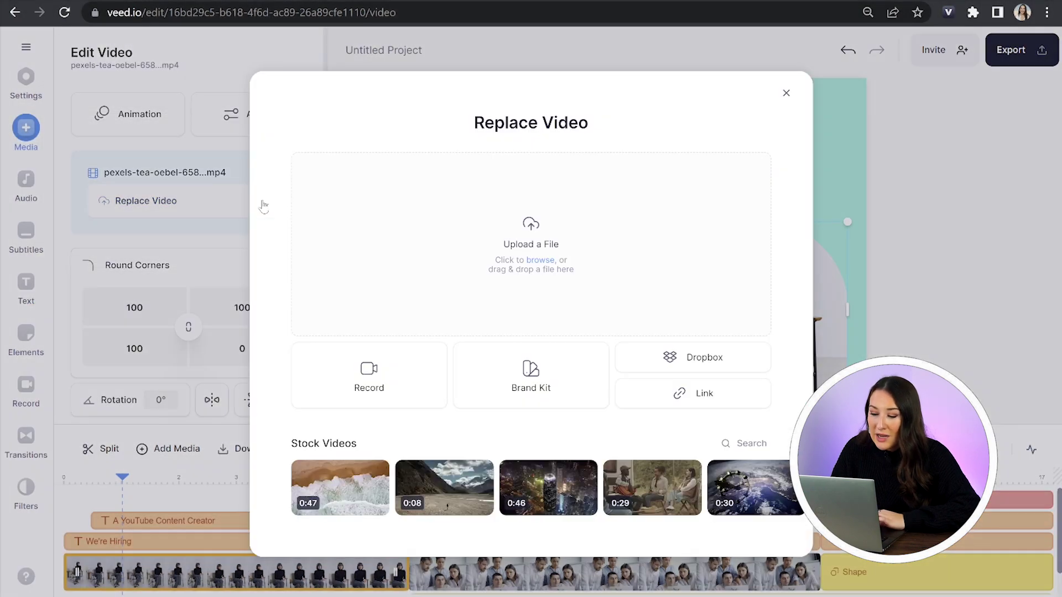
{"action": "left_click", "coordinate": [528, 389]}
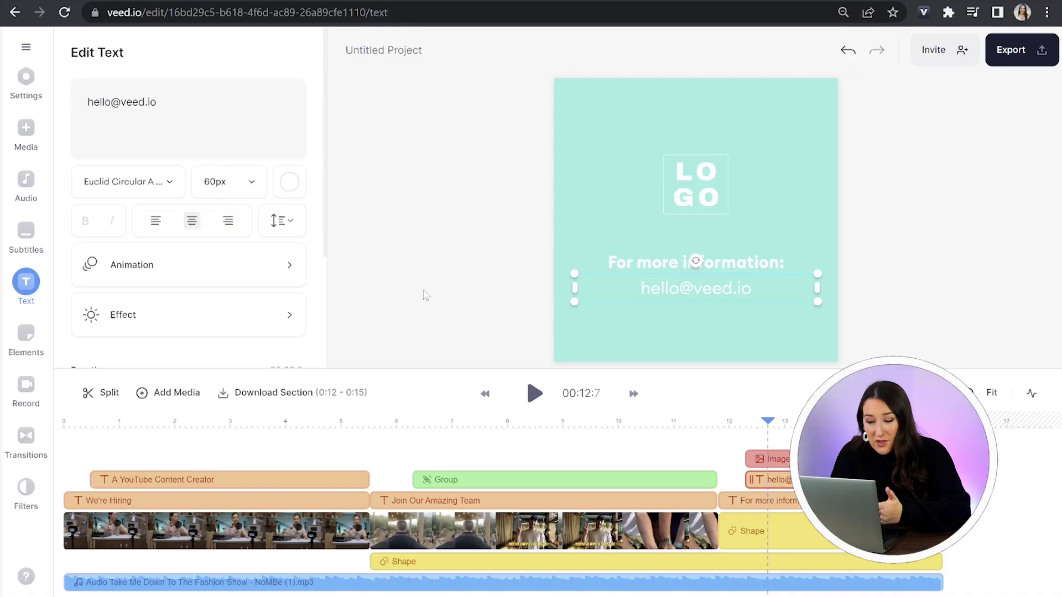
{"action": "left_click", "coordinate": [426, 295]}
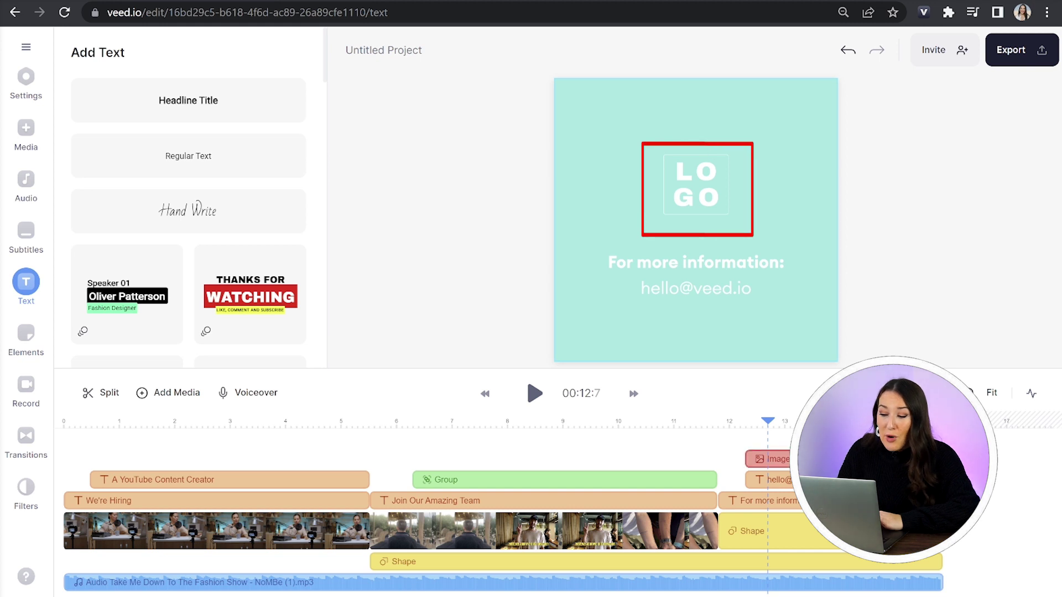
Step: Replace the end-card LOGO with Profile Pic Square.png from the brand kit and enlarge it
{"action": "left_click", "coordinate": [687, 198]}
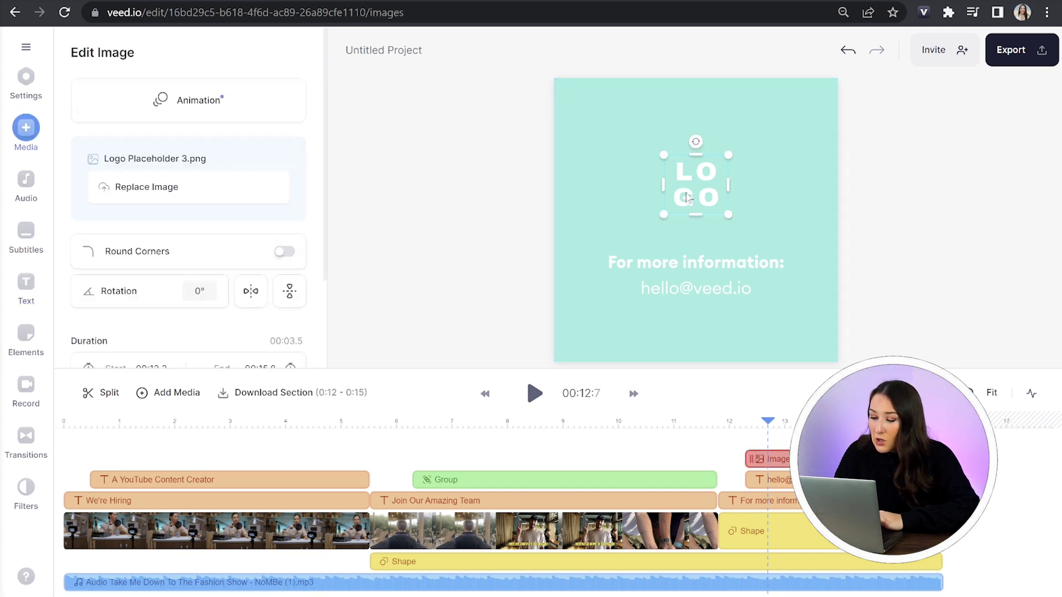
{"action": "left_click", "coordinate": [198, 191]}
{"action": "left_click", "coordinate": [522, 442]}
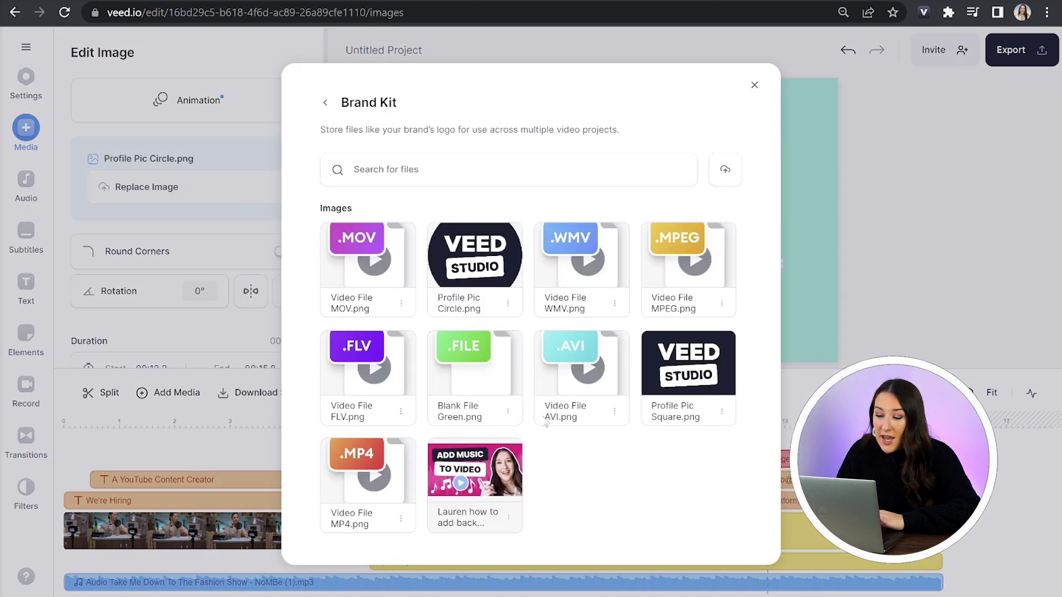
{"action": "left_click", "coordinate": [707, 354]}
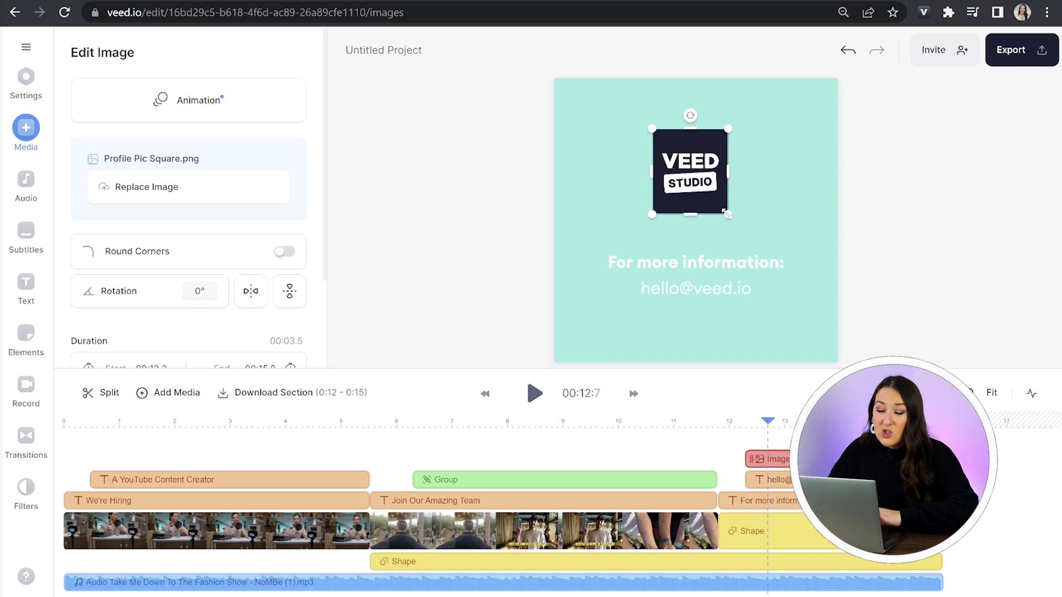
{"action": "left_click_drag", "start_coordinate": [694, 185], "coordinate": [701, 178]}
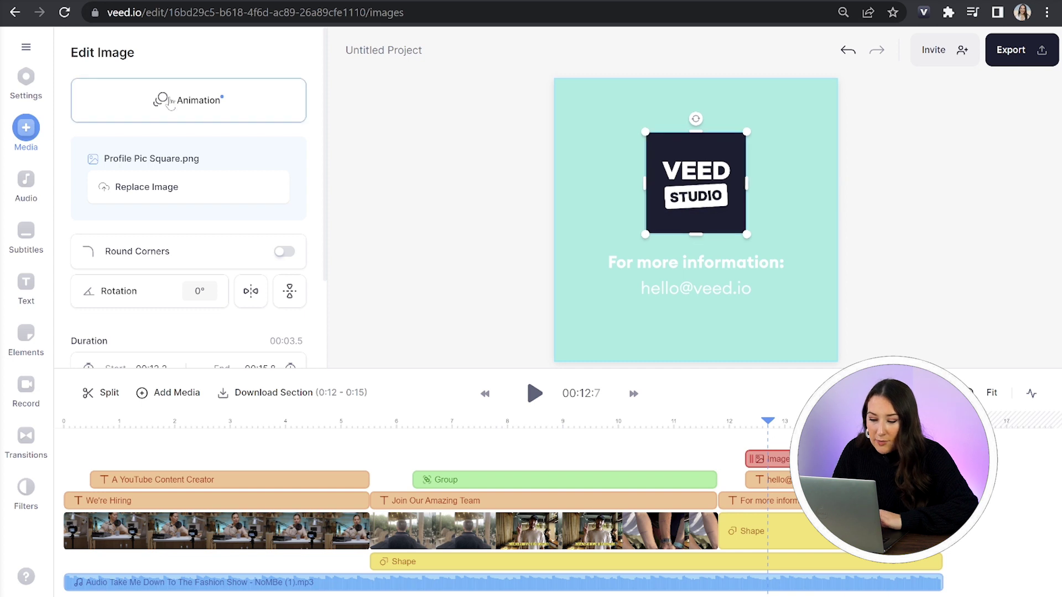
Step: Give the logo the Spin animation, then select the background music track
{"action": "left_click", "coordinate": [170, 102]}
{"action": "scroll", "coordinate": [207, 260], "scroll_direction": "down", "scroll_amount": 2}
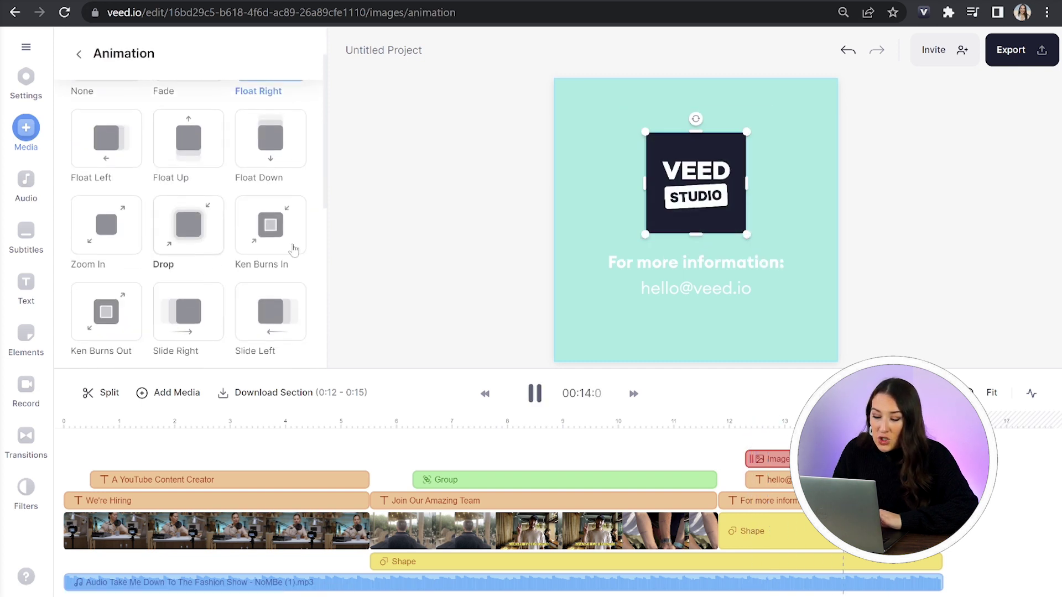
{"action": "scroll", "coordinate": [272, 288], "scroll_direction": "down", "scroll_amount": 6}
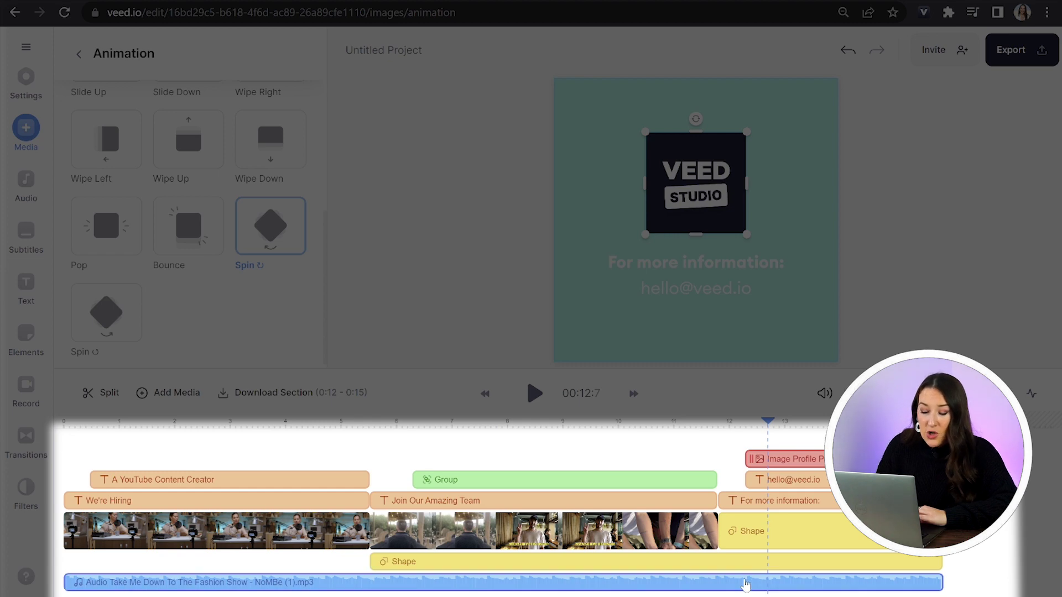
{"action": "left_click", "coordinate": [745, 585]}
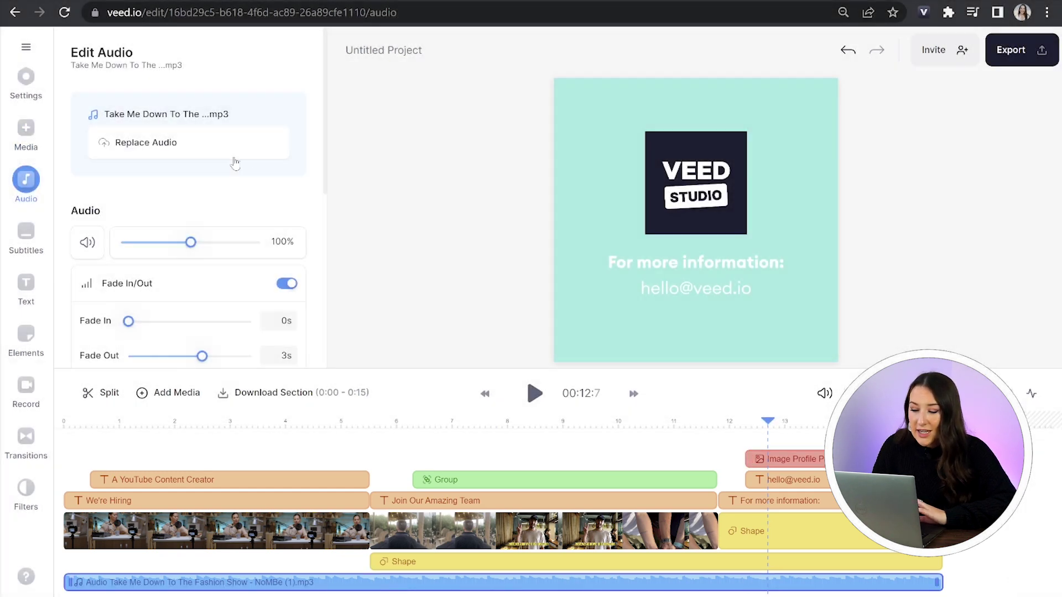
Step: Swap in a brand-kit music track trimmed to video length, 77% volume, fade in 1.2s and out 2.6s
{"action": "left_click", "coordinate": [234, 147]}
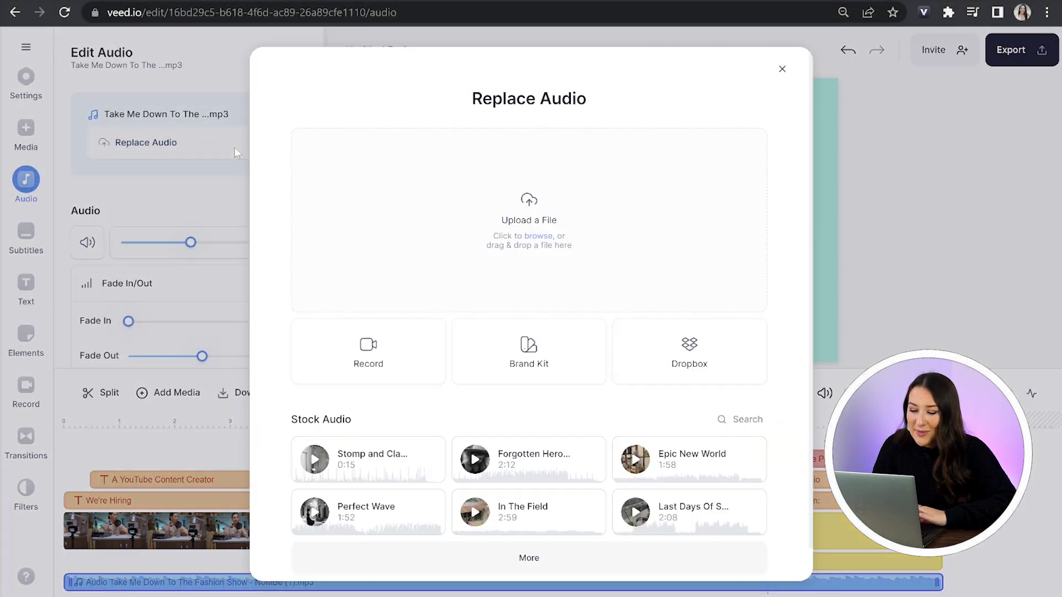
{"action": "left_click", "coordinate": [547, 381]}
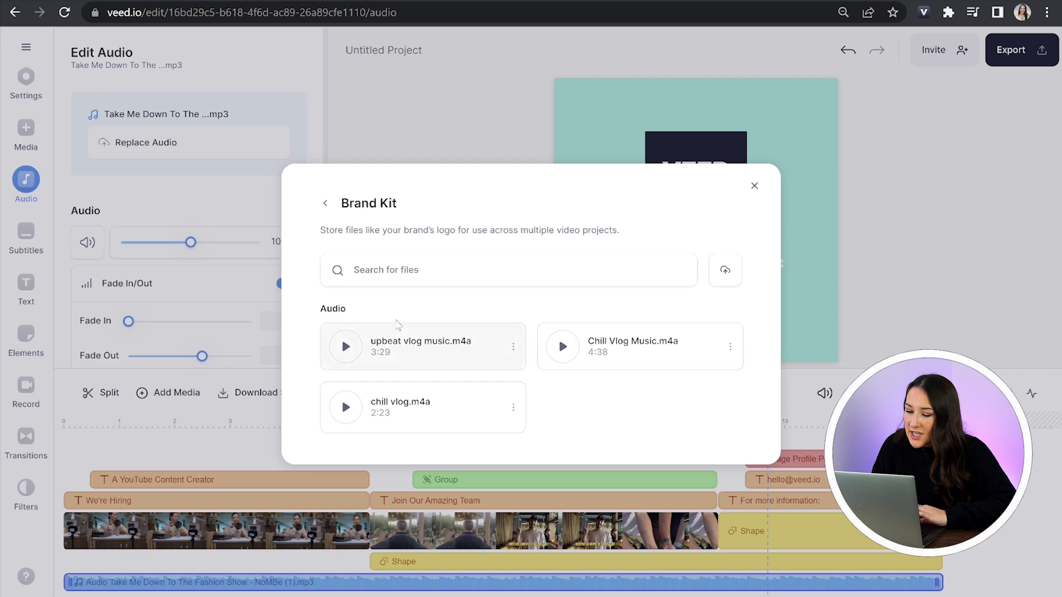
{"action": "left_click", "coordinate": [407, 414]}
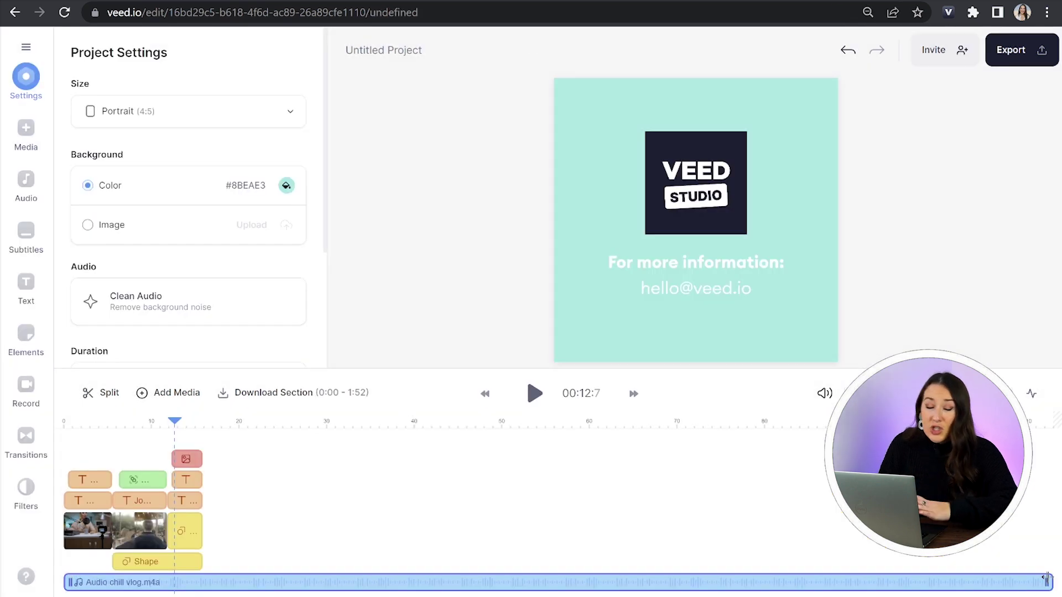
{"action": "left_click_drag", "start_coordinate": [1046, 579], "coordinate": [220, 535]}
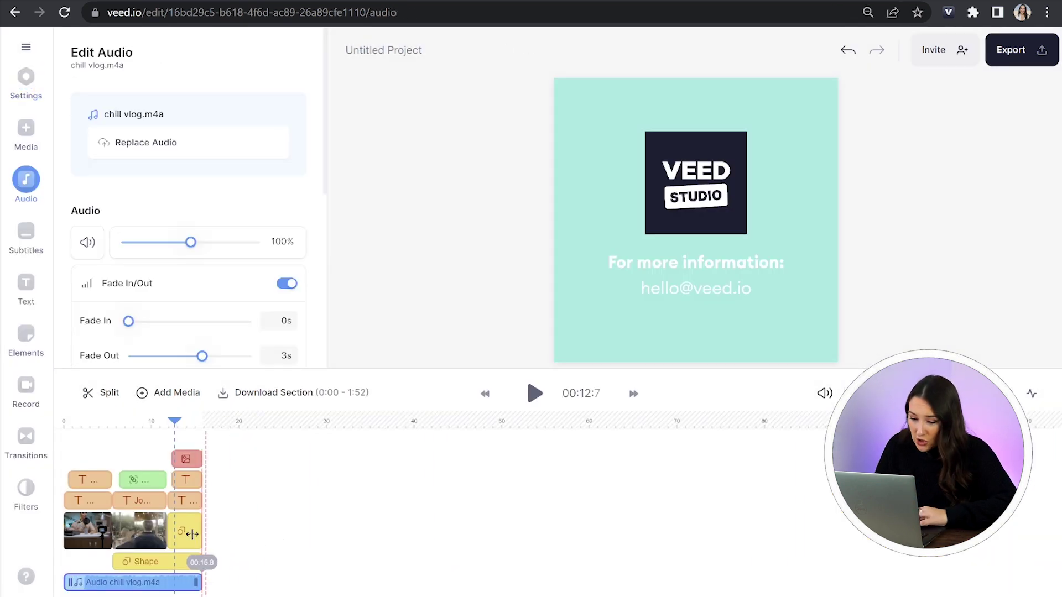
{"action": "left_click", "coordinate": [286, 283]}
{"action": "left_click_drag", "start_coordinate": [190, 242], "coordinate": [171, 244]}
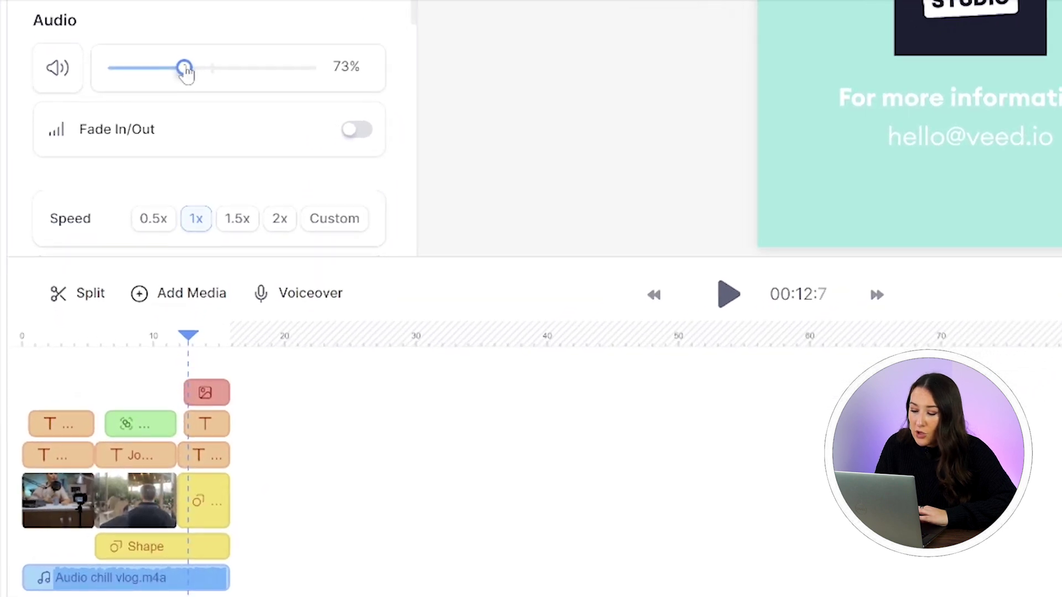
{"action": "left_click", "coordinate": [356, 133]}
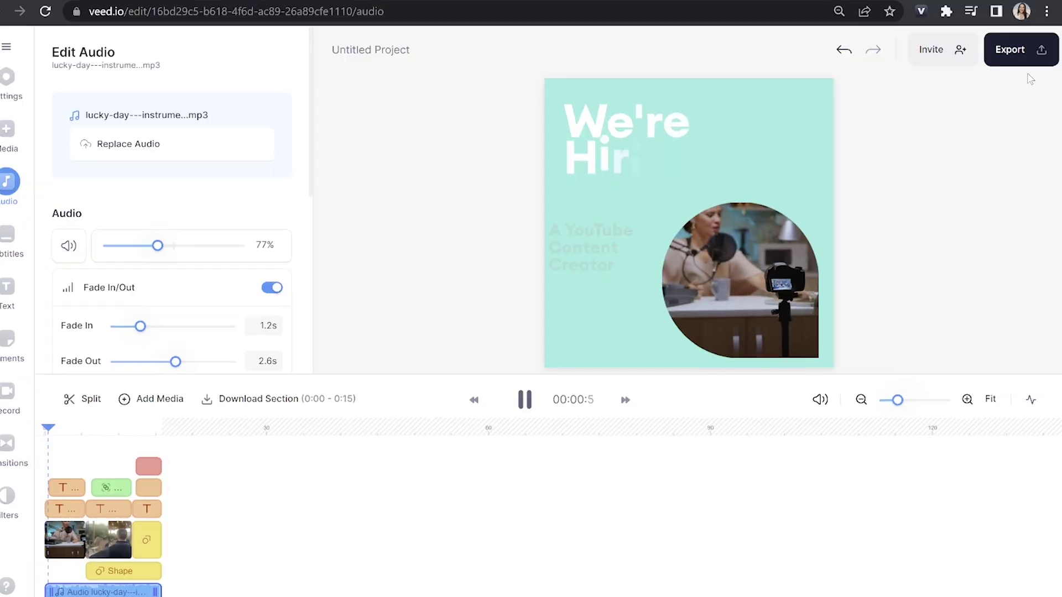
{"action": "key", "text": "space"}
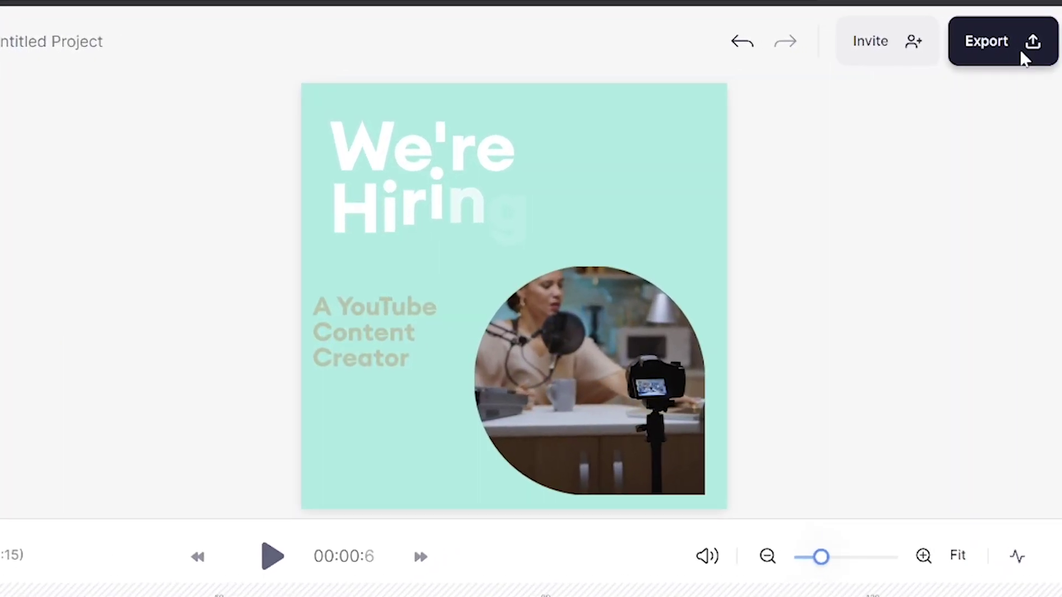
Step: Start exporting the video and view the export quality options
{"action": "left_click", "coordinate": [1020, 49]}
{"action": "left_click", "coordinate": [878, 530]}
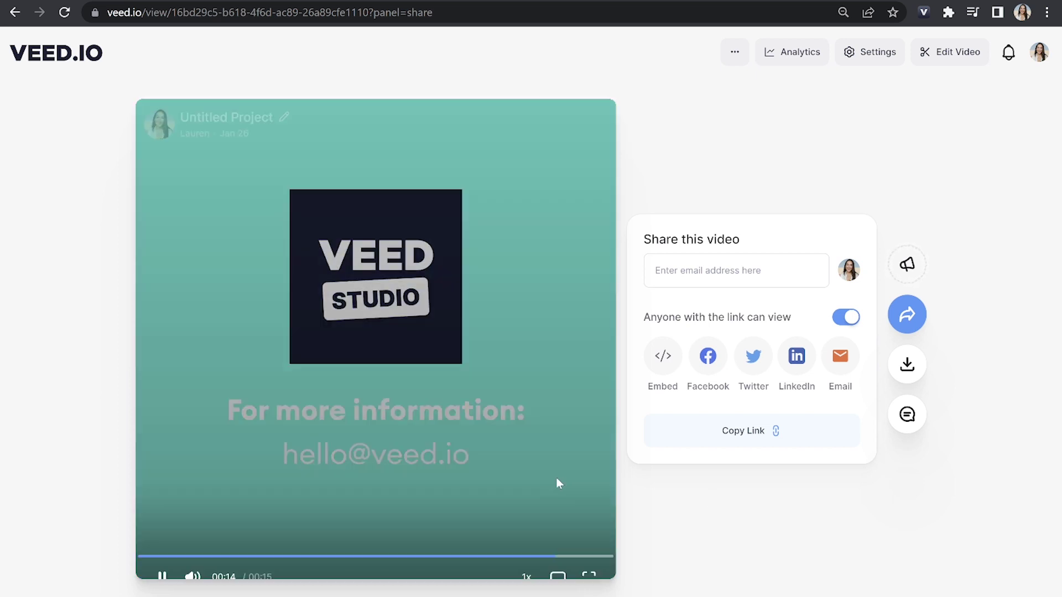
Step: Pause the exported 'We're Hiring' video, check its download formats, then share it to LinkedIn
{"action": "left_click", "coordinate": [560, 464]}
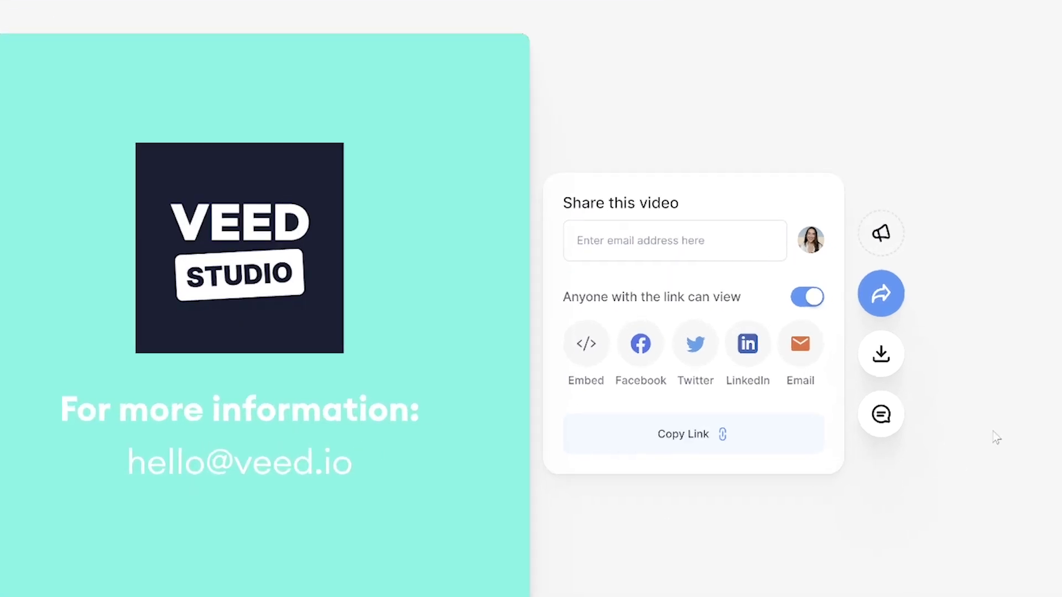
{"action": "left_click", "coordinate": [907, 364]}
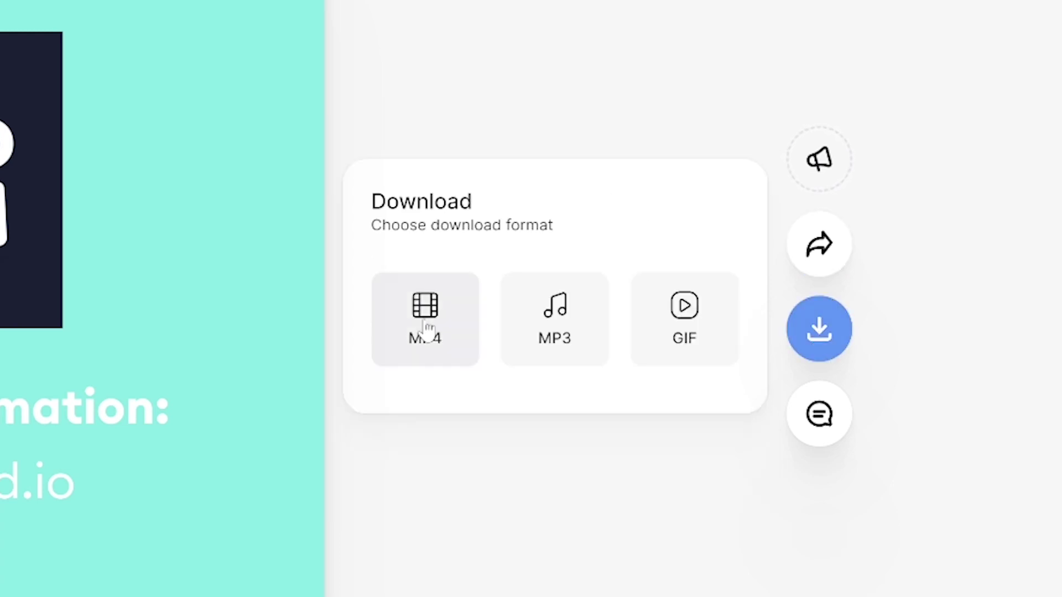
{"action": "left_click", "coordinate": [811, 266]}
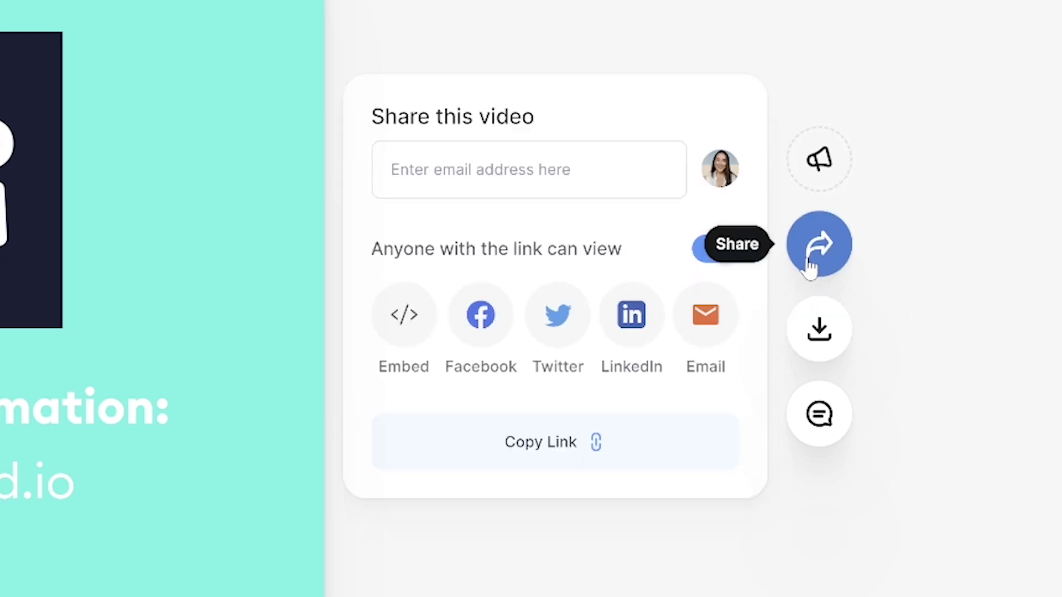
{"action": "left_click", "coordinate": [613, 319]}
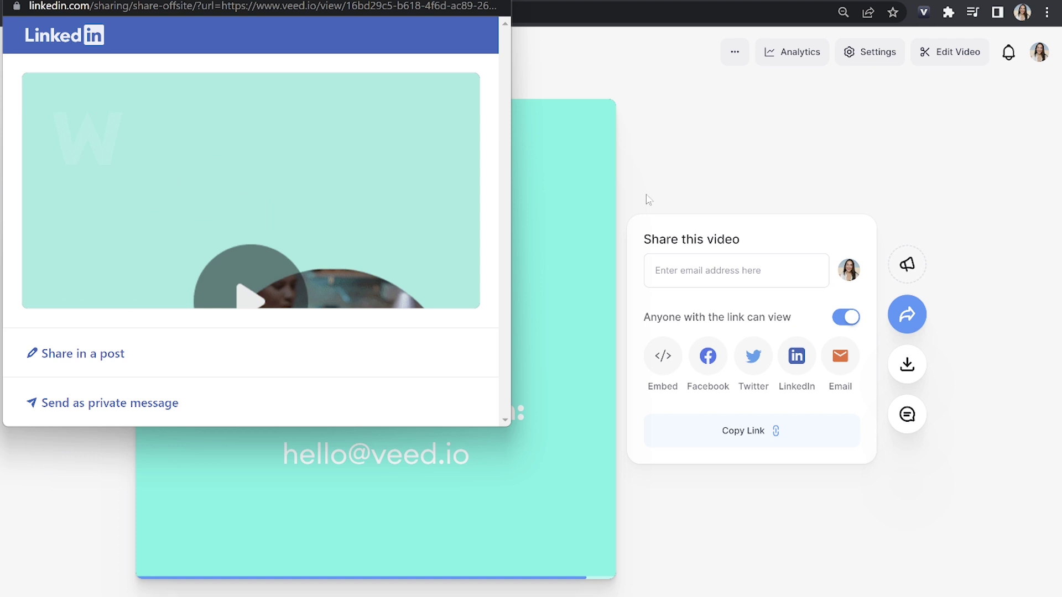